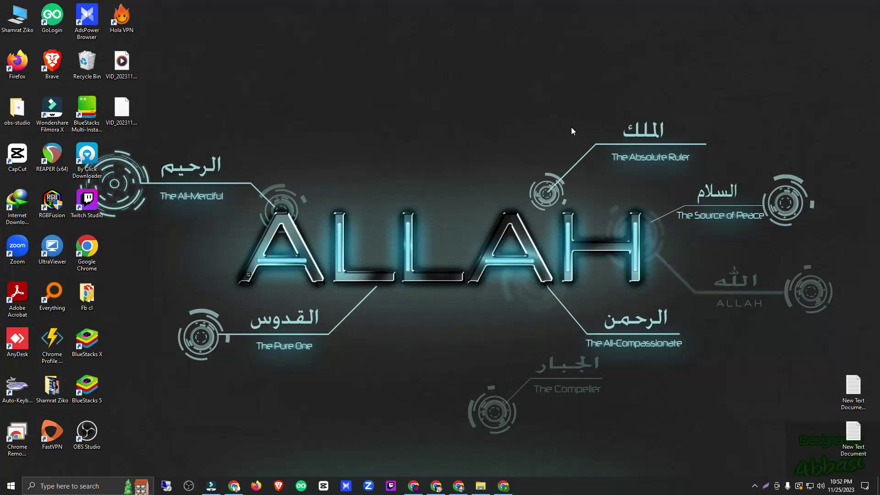
right_click(432, 118)
left_click(475, 146)
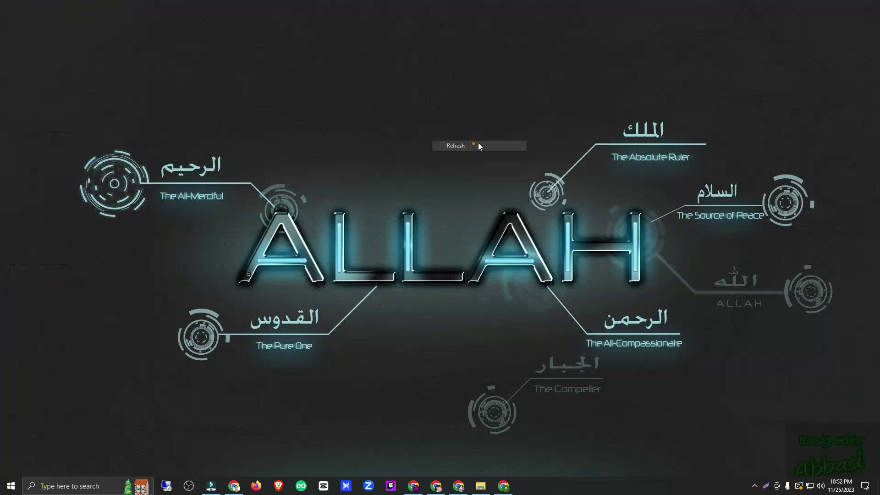
- Switch to Chrome and check the Facebook notifications list, closing it when done
left_click(234, 486)
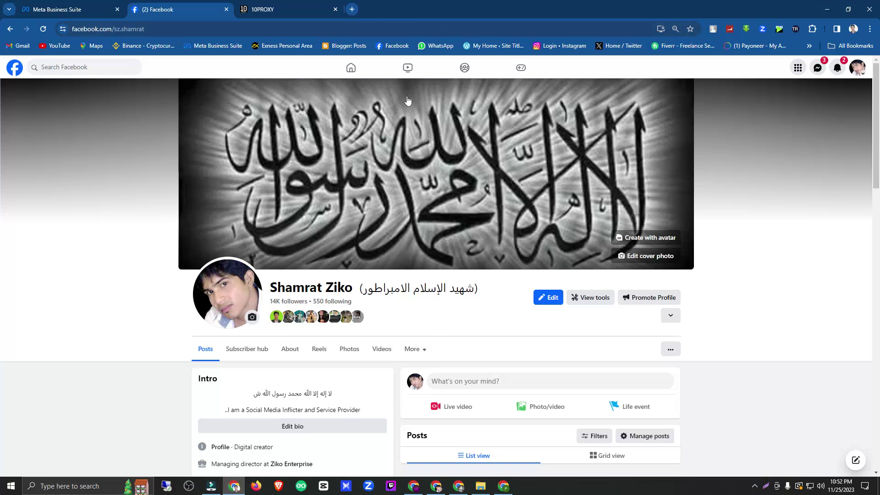
left_click(838, 68)
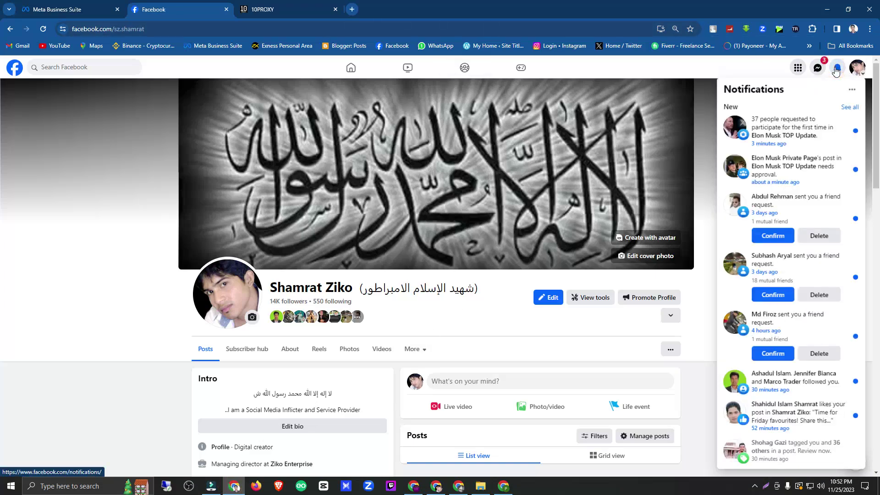
left_click(837, 69)
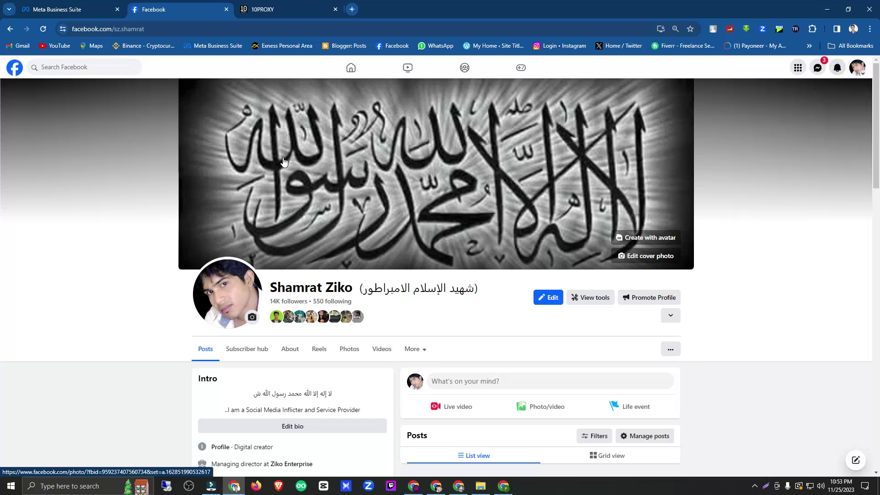
- View the account's own Facebook profile from the home feed and the Meta Business Suite home page, leaving the browser minimized
left_click(16, 69)
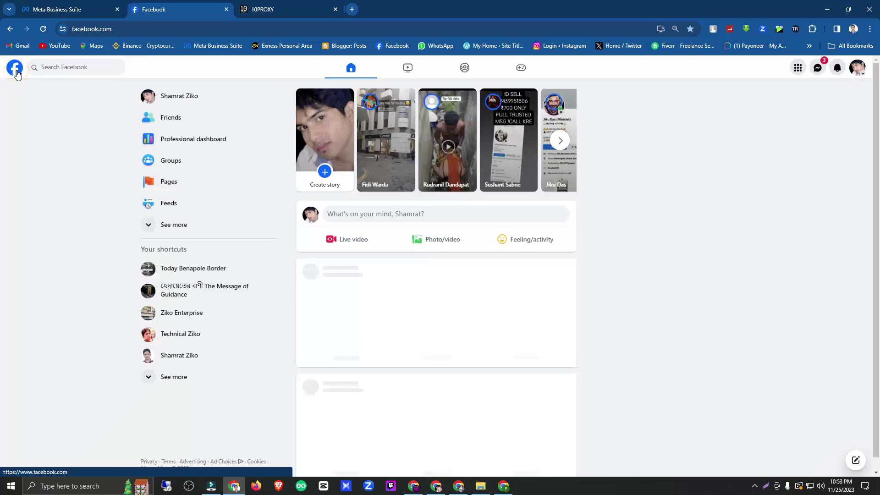
left_click(187, 100)
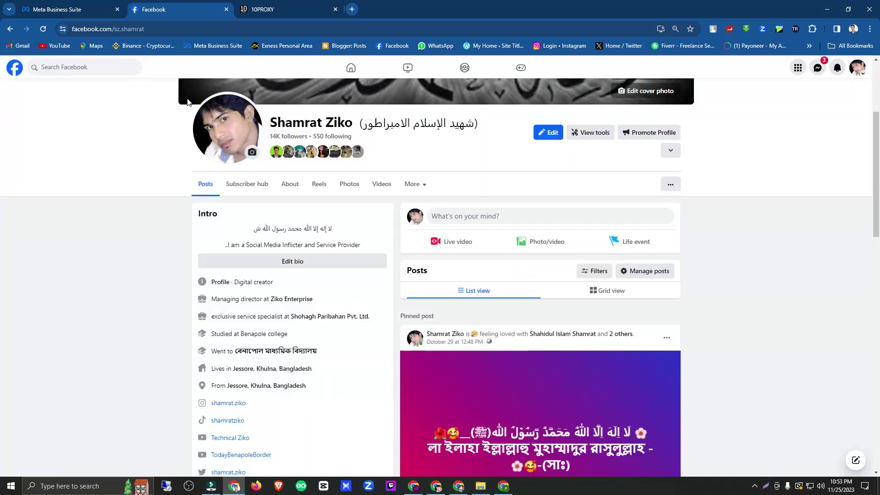
scroll(297, 171, "up", 4)
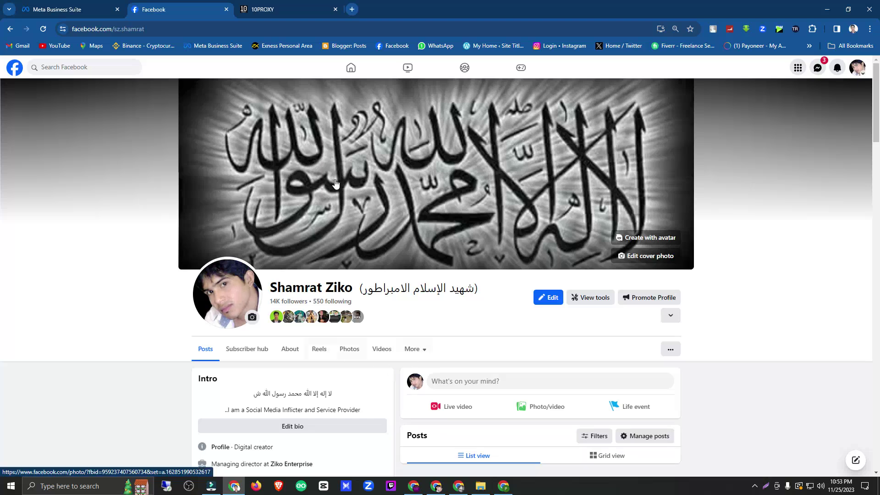
left_click(97, 9)
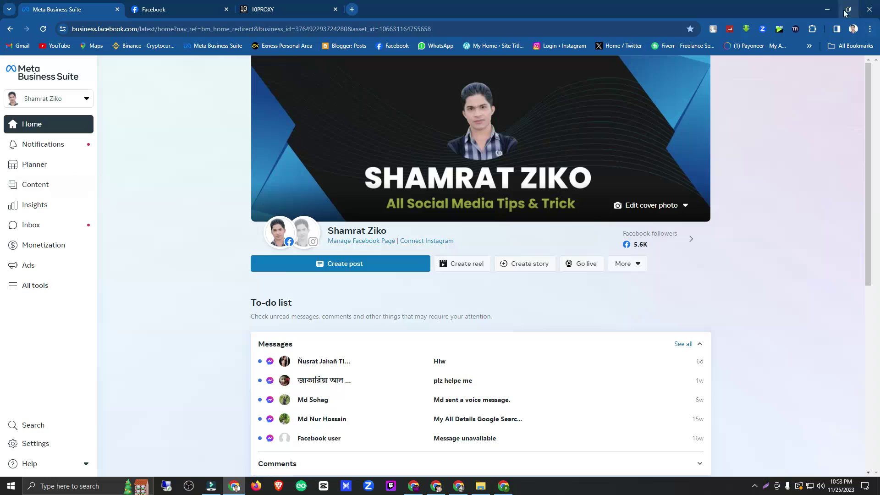
left_click(828, 9)
right_click(338, 160)
left_click(383, 188)
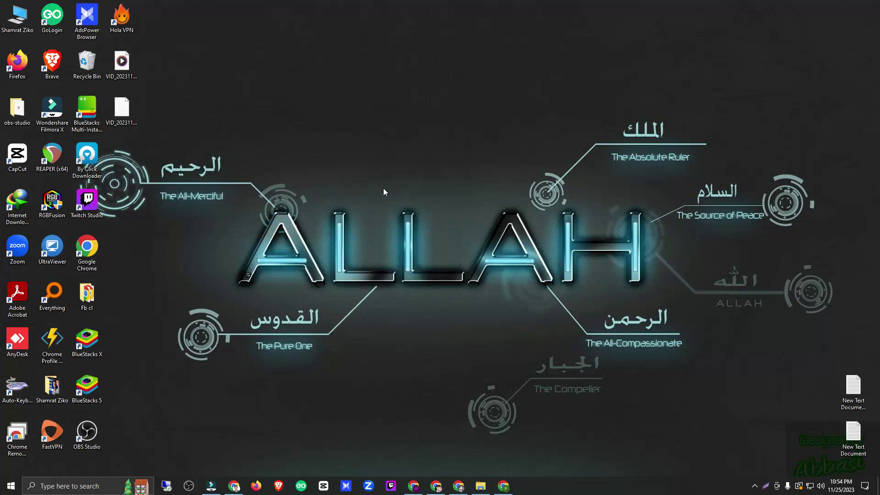
right_click(362, 85)
left_click(399, 109)
right_click(412, 117)
left_click(456, 143)
right_click(338, 83)
left_click(365, 109)
right_click(349, 92)
left_click(396, 117)
- Open Remote Desktop Connection and point out the Hola VPN and FastVPN shortcuts on the desktop
left_click(166, 486)
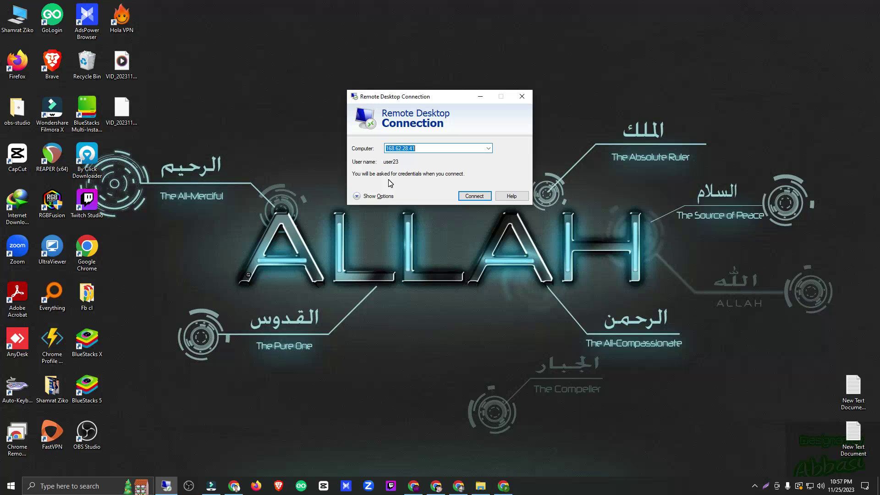
mouse_move(115, 22)
left_mouse_down()
mouse_move(185, 23)
mouse_move(218, 55)
mouse_move(123, 21)
left_mouse_up()
left_click_drag(47, 451, 44, 431)
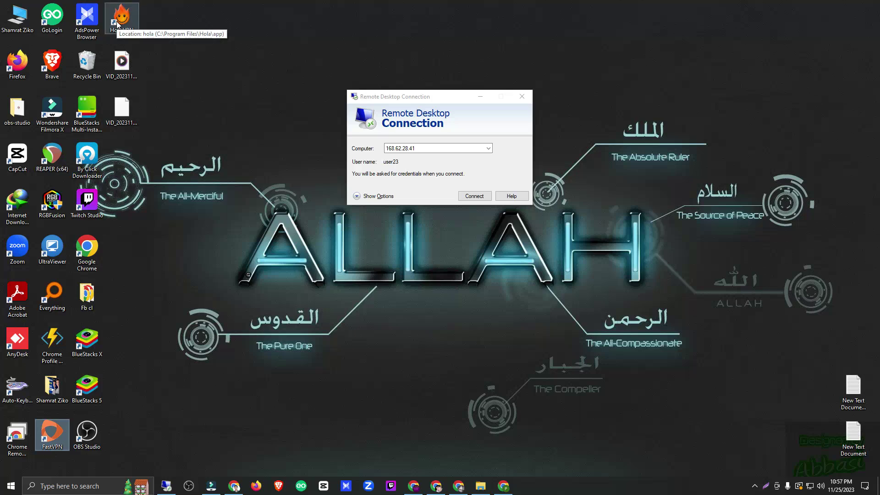
- Switch to Chrome to view the 10PROXY daily plans and the Facebook profile, leaving the browser minimized
left_click(234, 488)
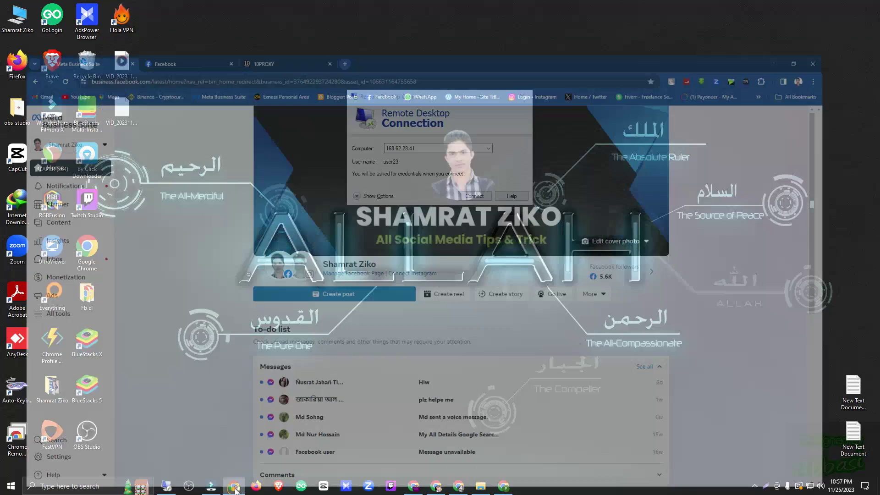
left_click(303, 10)
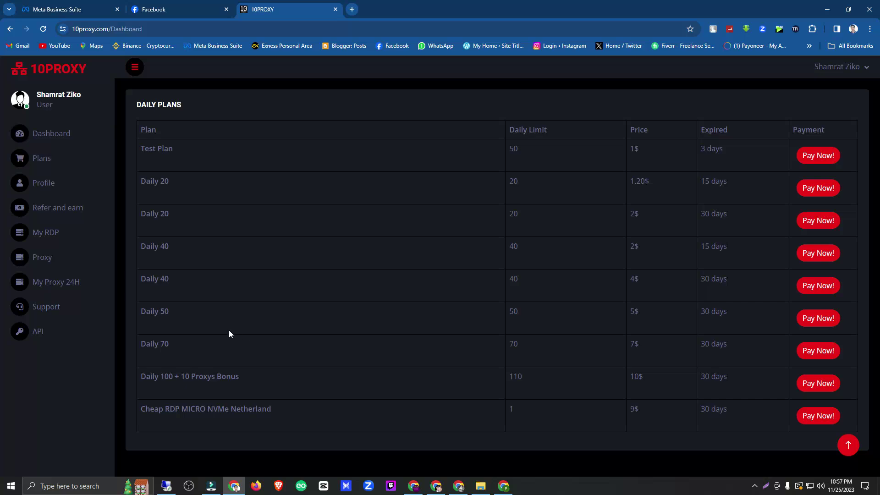
left_click(193, 9)
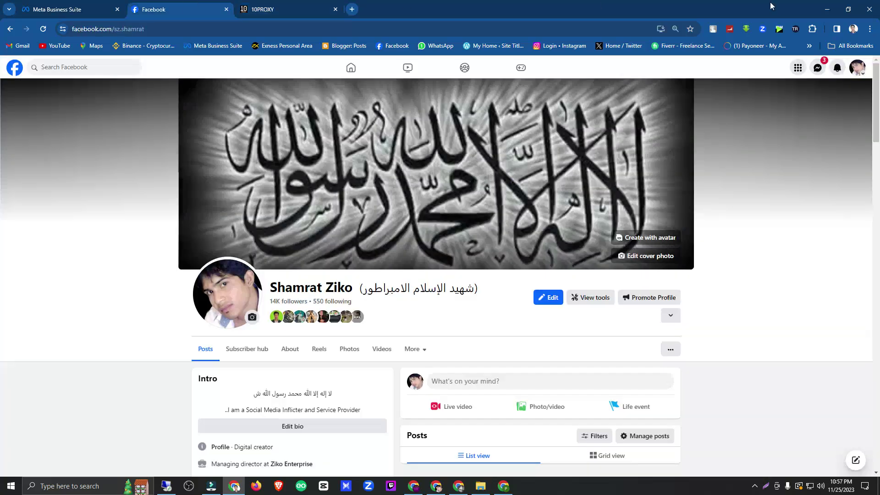
left_click(828, 9)
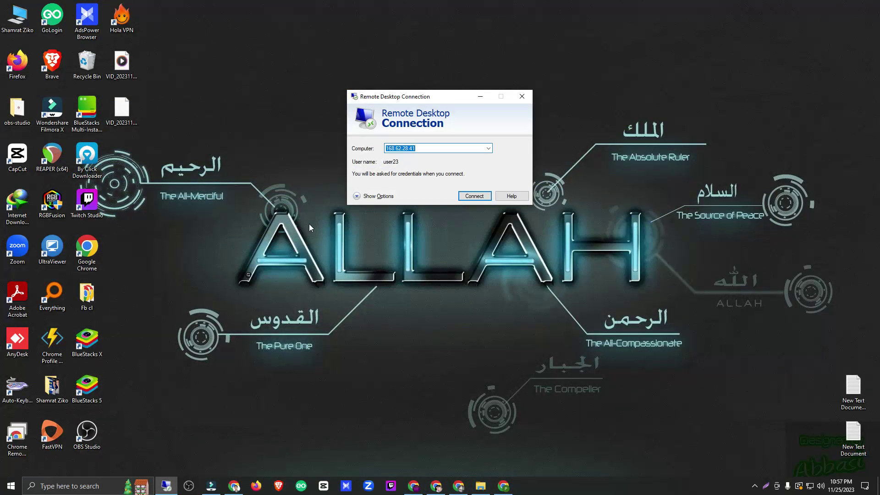
- Close Remote Desktop Connection and refresh the desktop
left_click(521, 96)
right_click(321, 126)
left_click(356, 156)
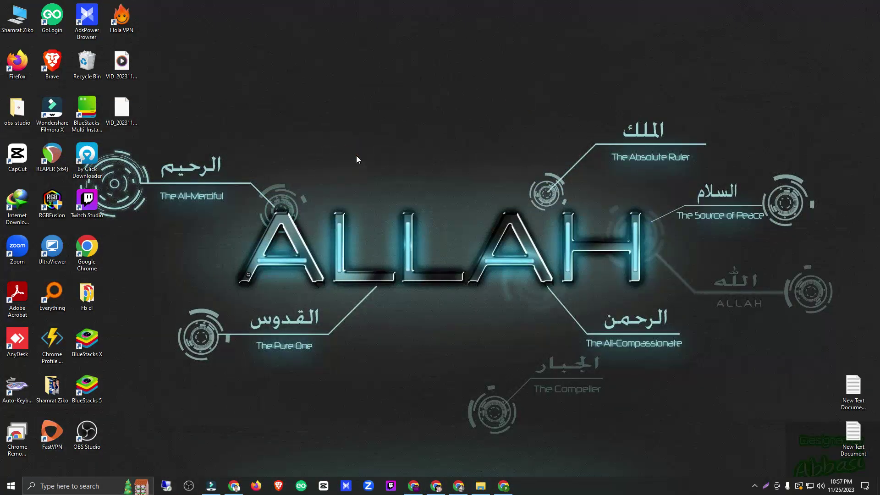